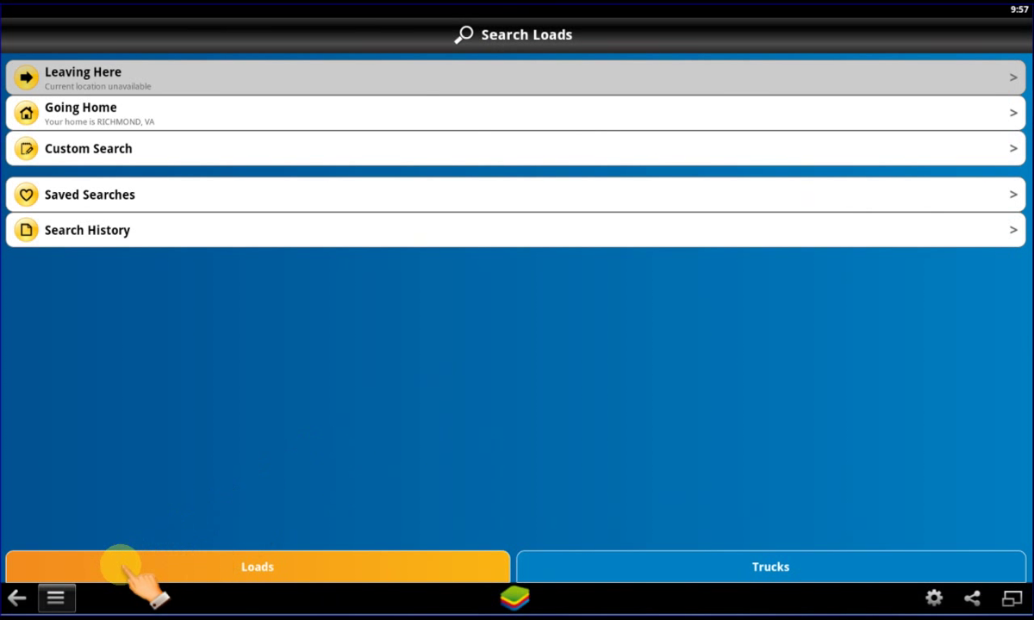
Bring up Getloaded's Settings screen, showing the Flatbed trailer type and the 100-mile search radius
{"action": "left_click", "coordinate": [55, 598]}
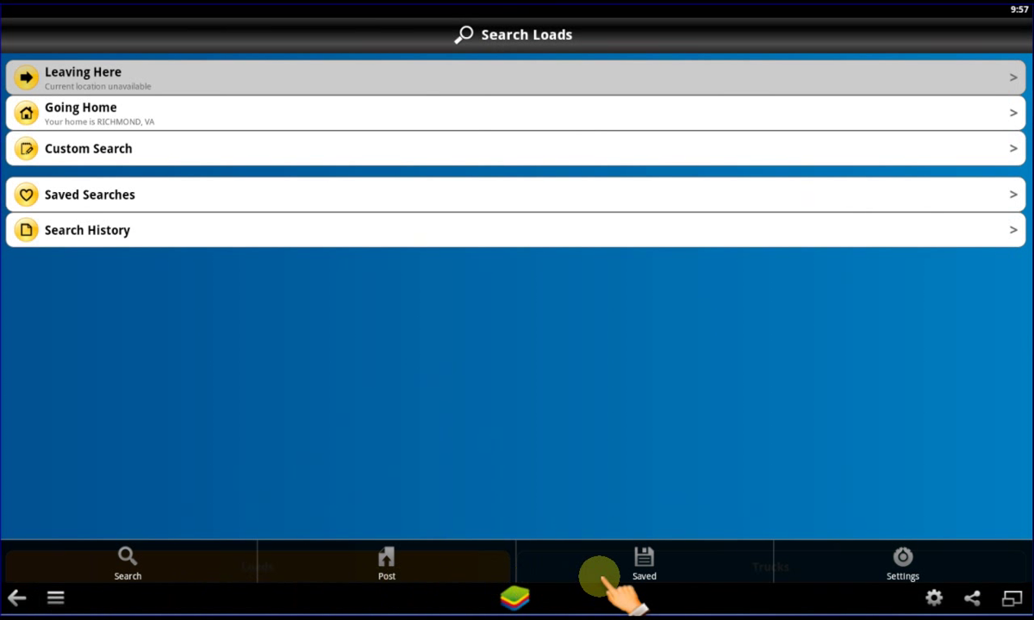
{"action": "left_click", "coordinate": [902, 562]}
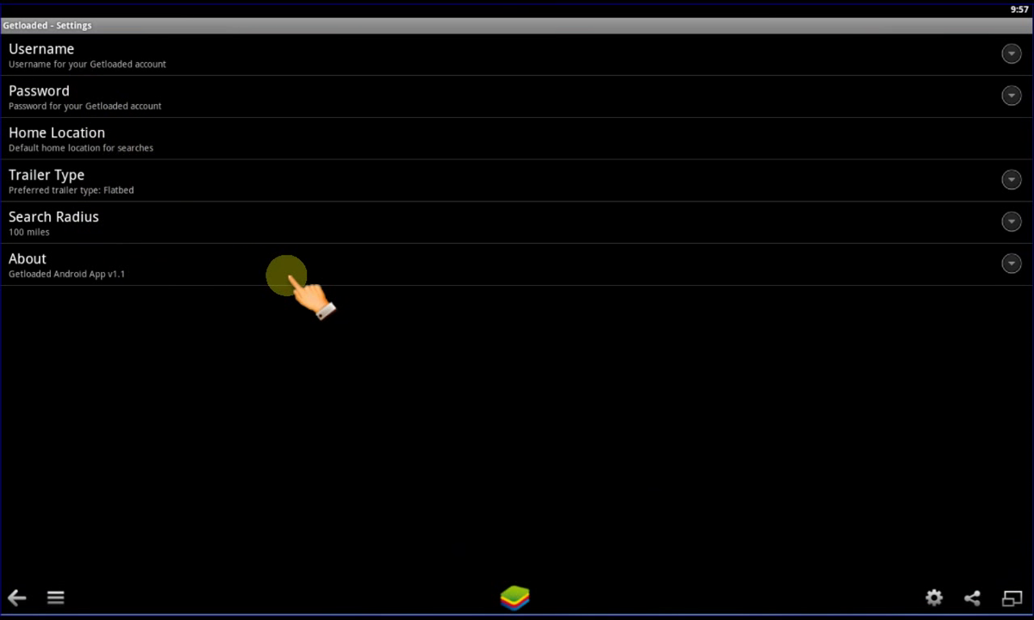
Go back from Settings to the Search Loads start screen
{"action": "left_click", "coordinate": [17, 597]}
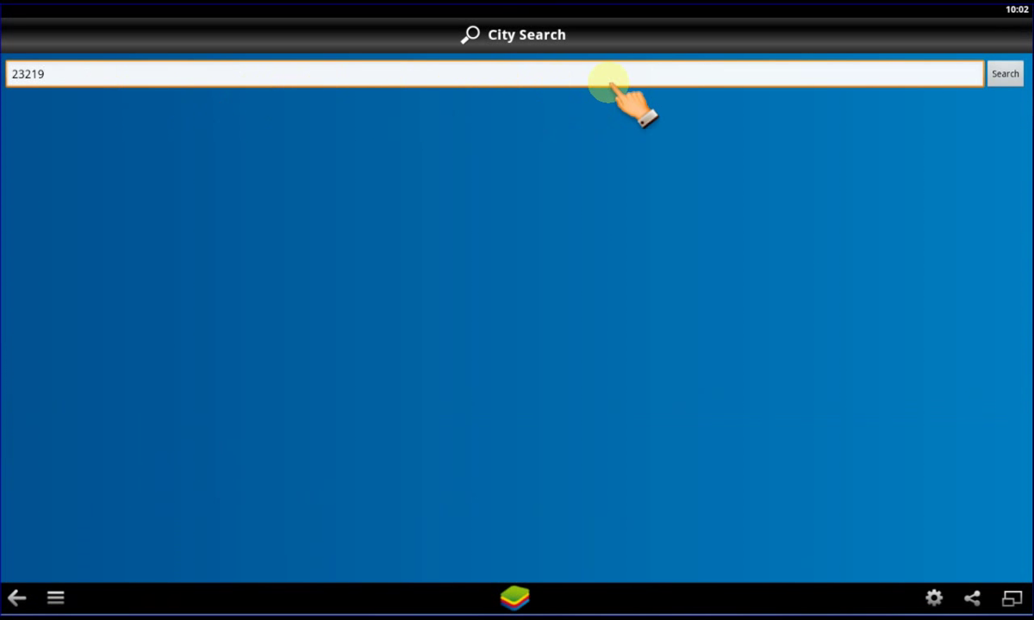
Search loads starting from Capitol, VA (23219) with Flatbed, Reefer and Van trailer types
{"action": "left_click", "coordinate": [1005, 74]}
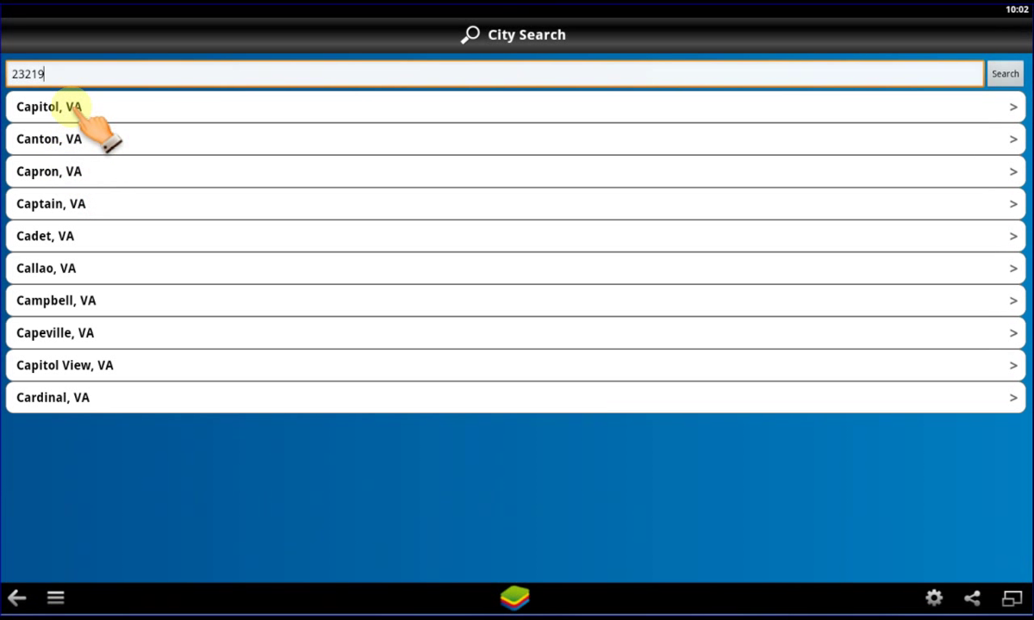
{"action": "left_click", "coordinate": [72, 105]}
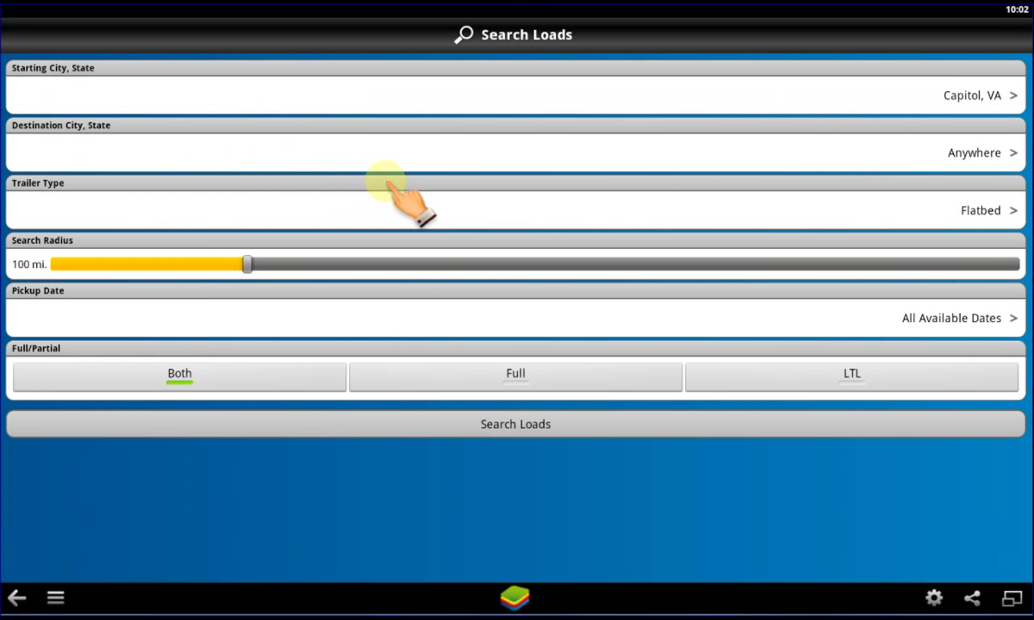
{"action": "left_click", "coordinate": [788, 209]}
{"action": "scroll", "coordinate": [258, 240], "scroll_direction": "down", "scroll_amount": 5}
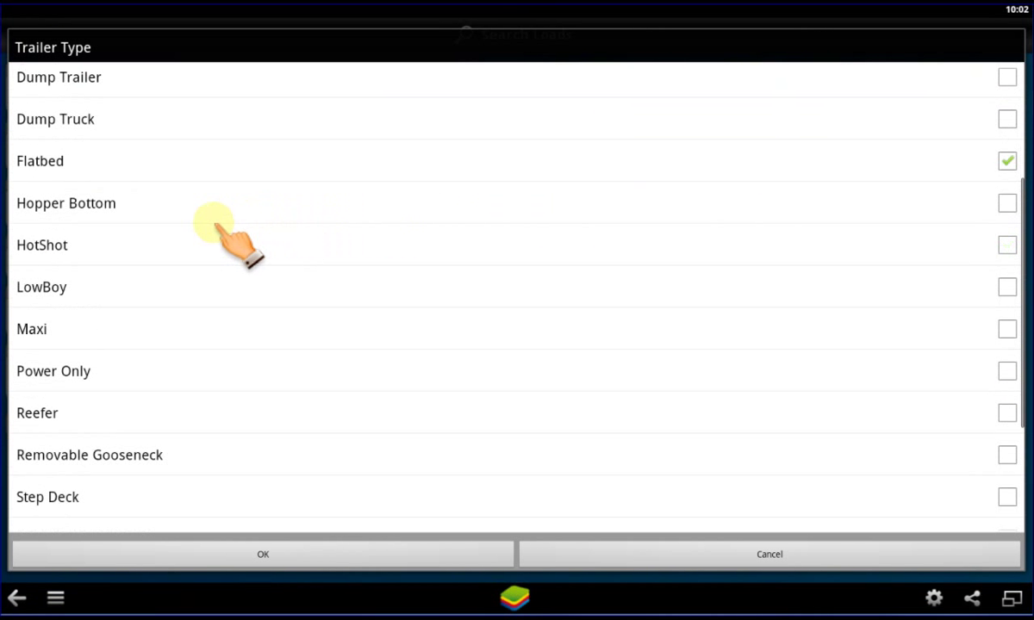
{"action": "scroll", "coordinate": [129, 234], "scroll_direction": "down", "scroll_amount": 5}
{"action": "left_click", "coordinate": [39, 218]}
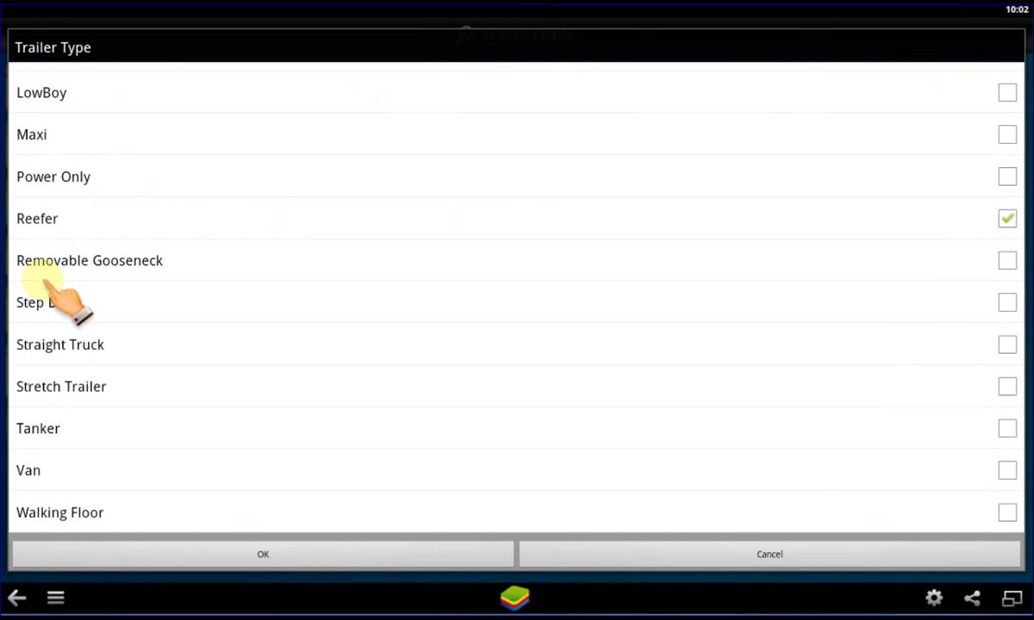
{"action": "left_click", "coordinate": [43, 472]}
{"action": "left_click", "coordinate": [187, 548]}
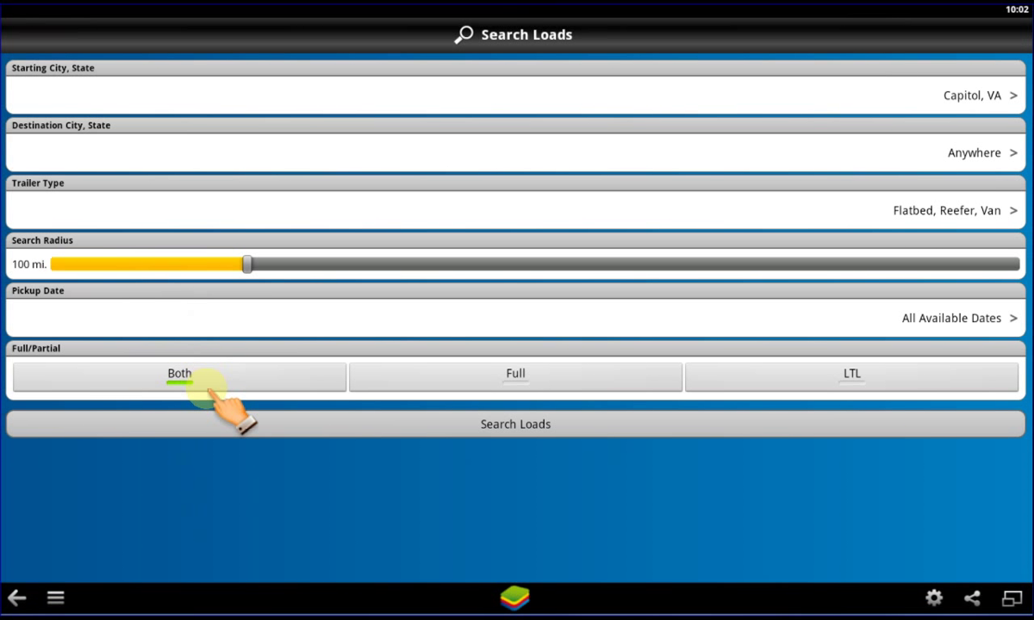
{"action": "left_click", "coordinate": [442, 428]}
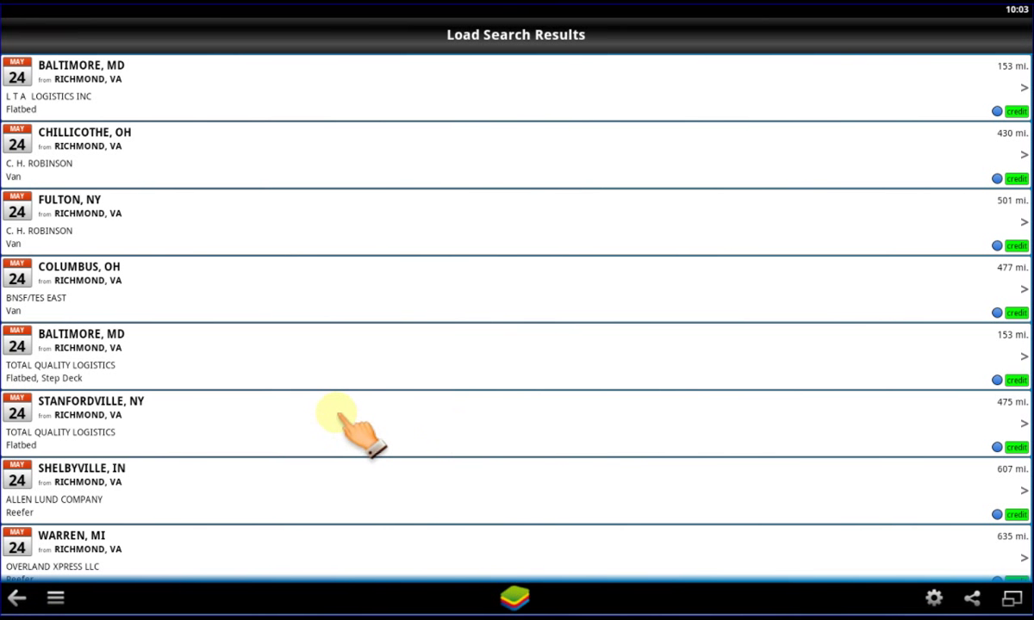
Scroll through the Richmond, VA load results and back up to the top
{"action": "scroll", "coordinate": [332, 392], "scroll_direction": "down", "scroll_amount": 5}
{"action": "scroll", "coordinate": [328, 388], "scroll_direction": "down", "scroll_amount": 10}
{"action": "scroll", "coordinate": [317, 366], "scroll_direction": "up", "scroll_amount": 5}
{"action": "scroll", "coordinate": [303, 352], "scroll_direction": "up", "scroll_amount": 3}
{"action": "scroll", "coordinate": [306, 351], "scroll_direction": "up", "scroll_amount": 3}
{"action": "scroll", "coordinate": [293, 340], "scroll_direction": "up", "scroll_amount": 1}
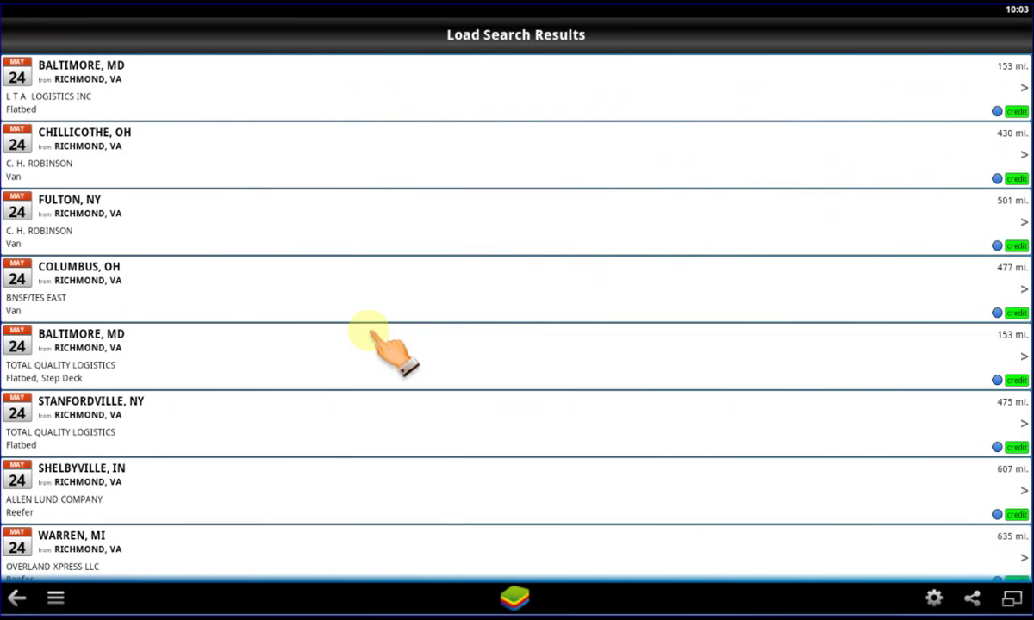
Review the Baltimore, MD load's detailed information, company information, credit details and rate index
{"action": "left_click", "coordinate": [444, 93]}
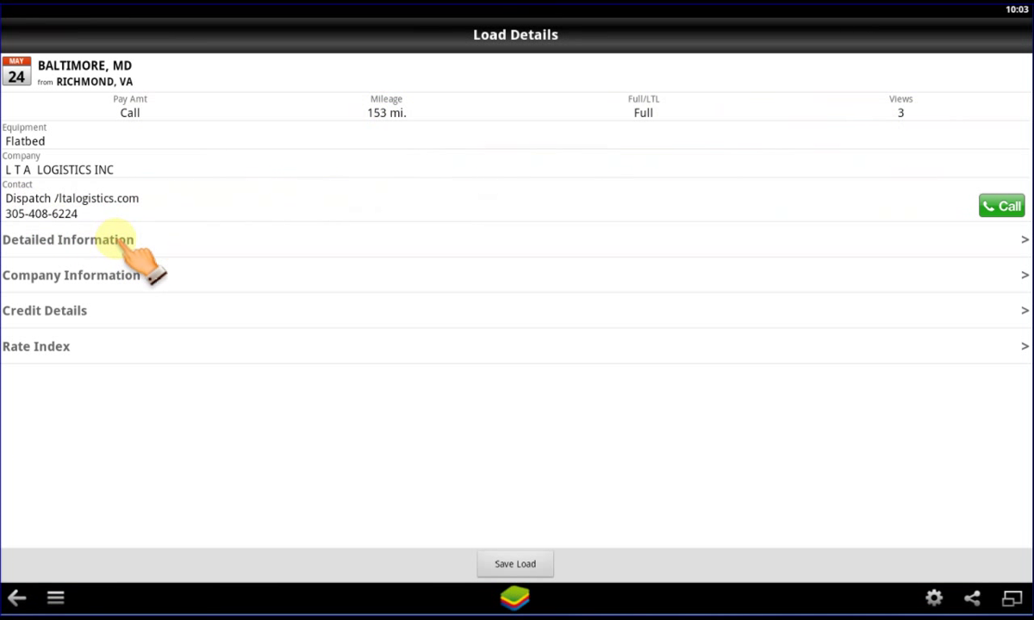
{"action": "left_click", "coordinate": [130, 243]}
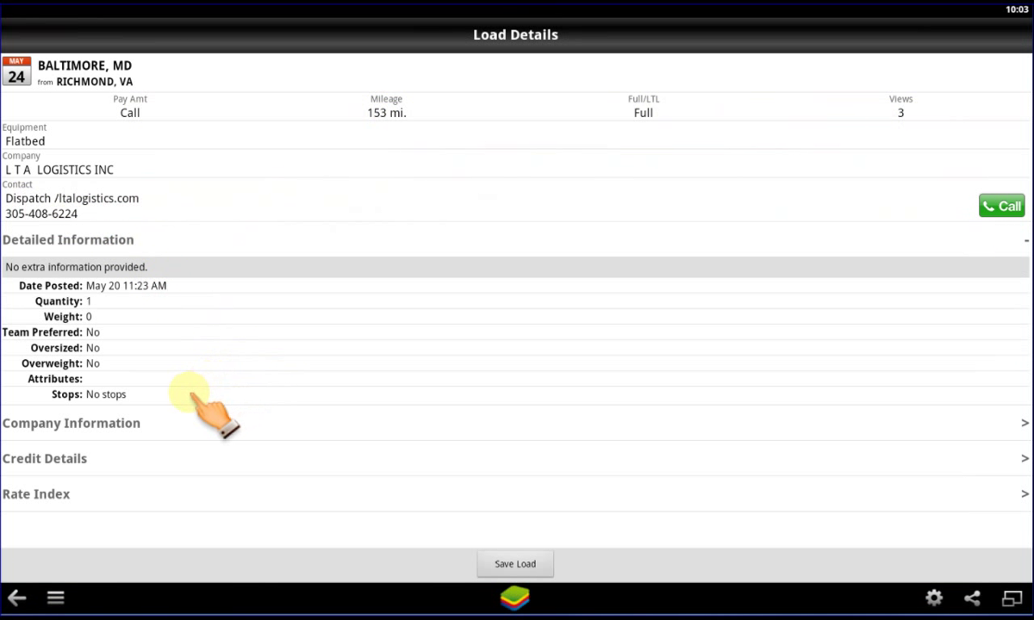
{"action": "left_click", "coordinate": [139, 422]}
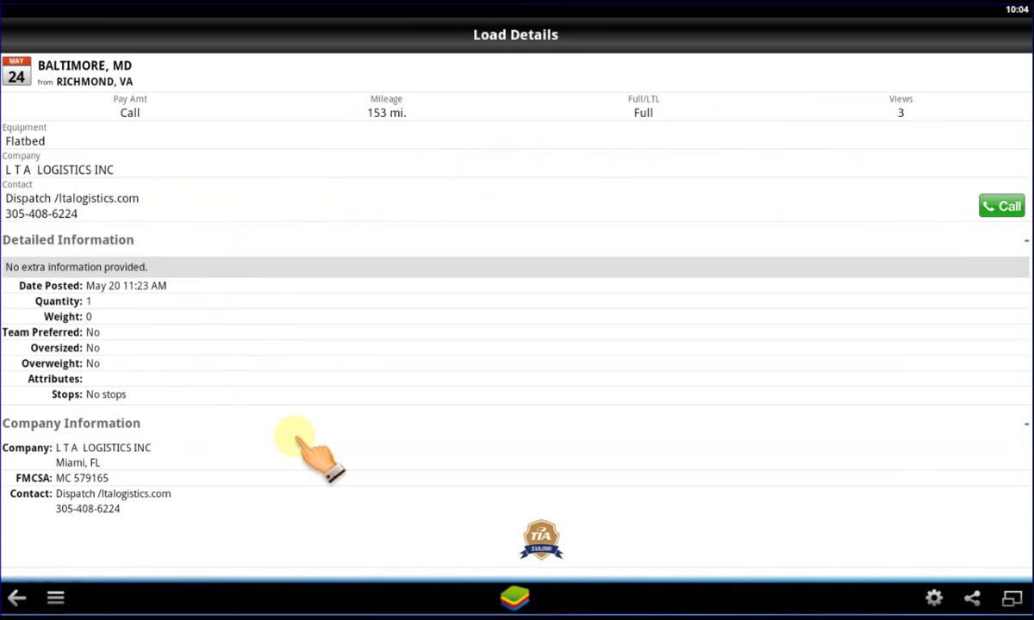
{"action": "scroll", "coordinate": [672, 392], "scroll_direction": "down", "scroll_amount": 2}
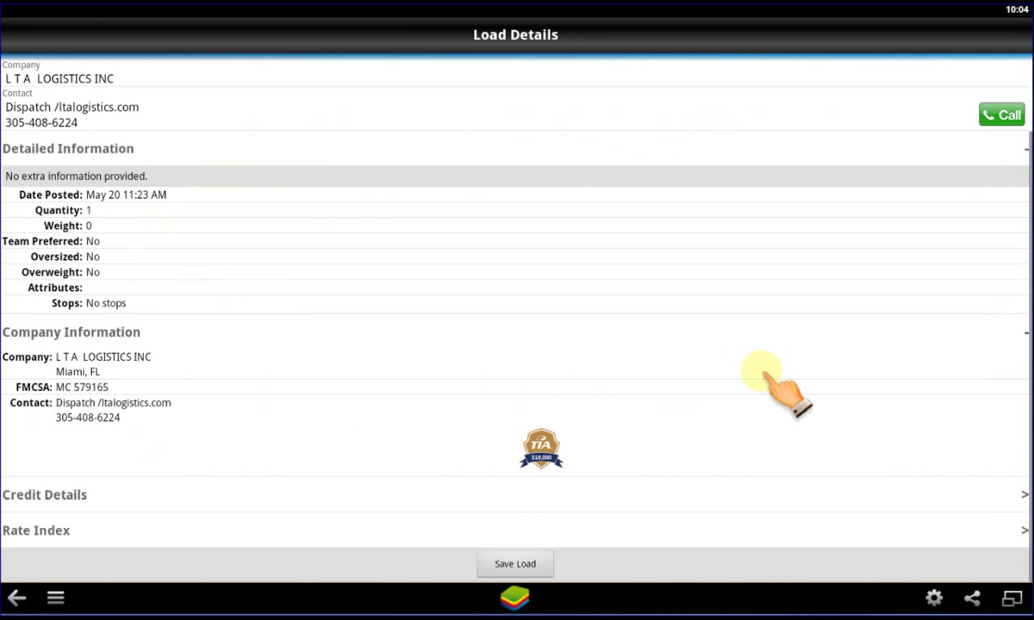
{"action": "left_click", "coordinate": [998, 336]}
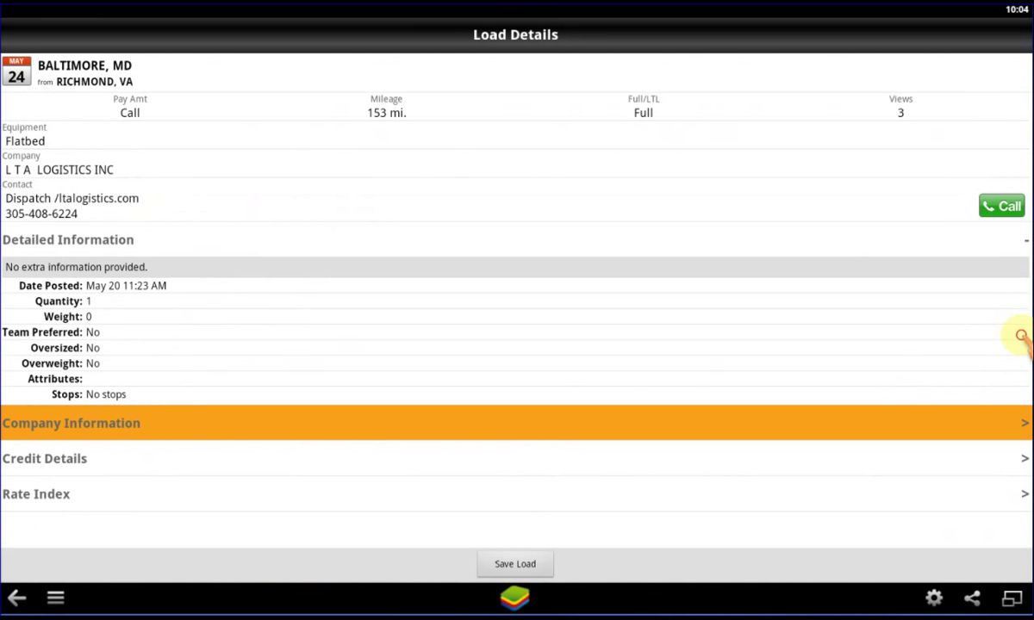
{"action": "left_click", "coordinate": [69, 461]}
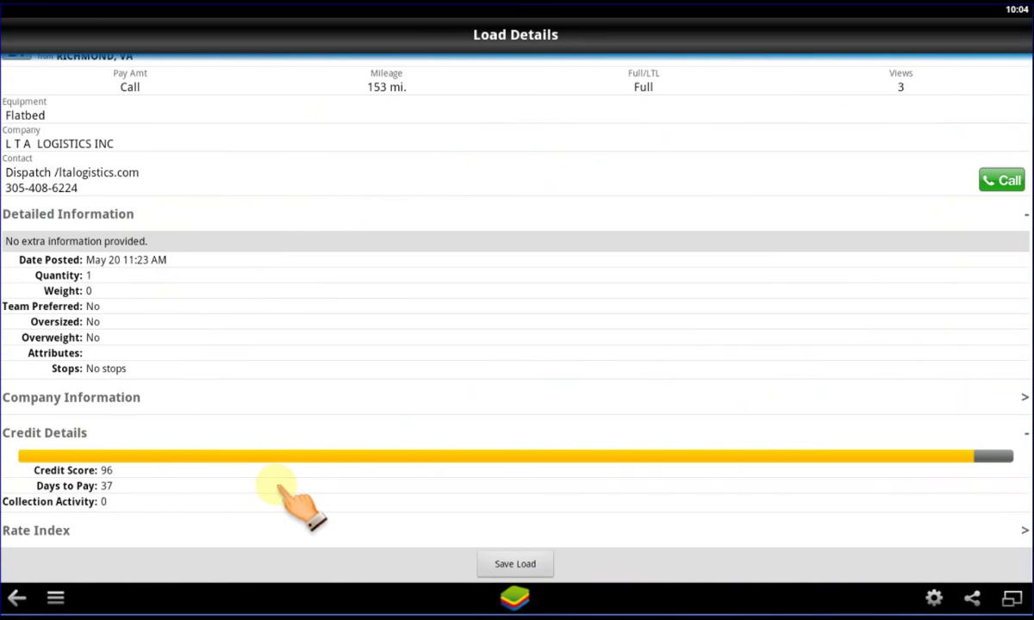
{"action": "left_click", "coordinate": [86, 531]}
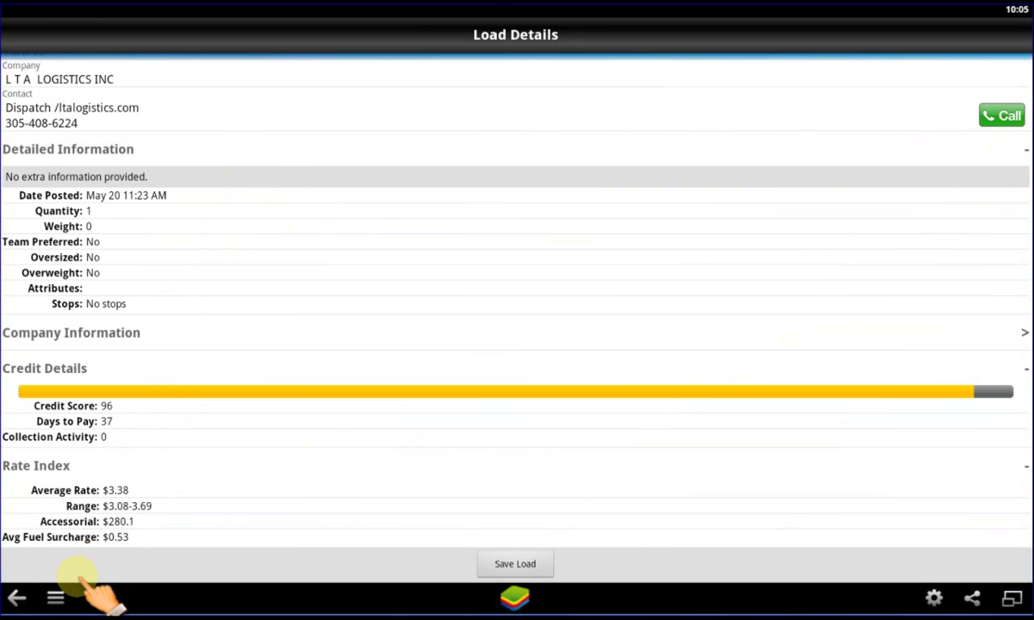
Return to the results and scroll to the bottom of loads 1–25 of 1,858
{"action": "left_click", "coordinate": [17, 597]}
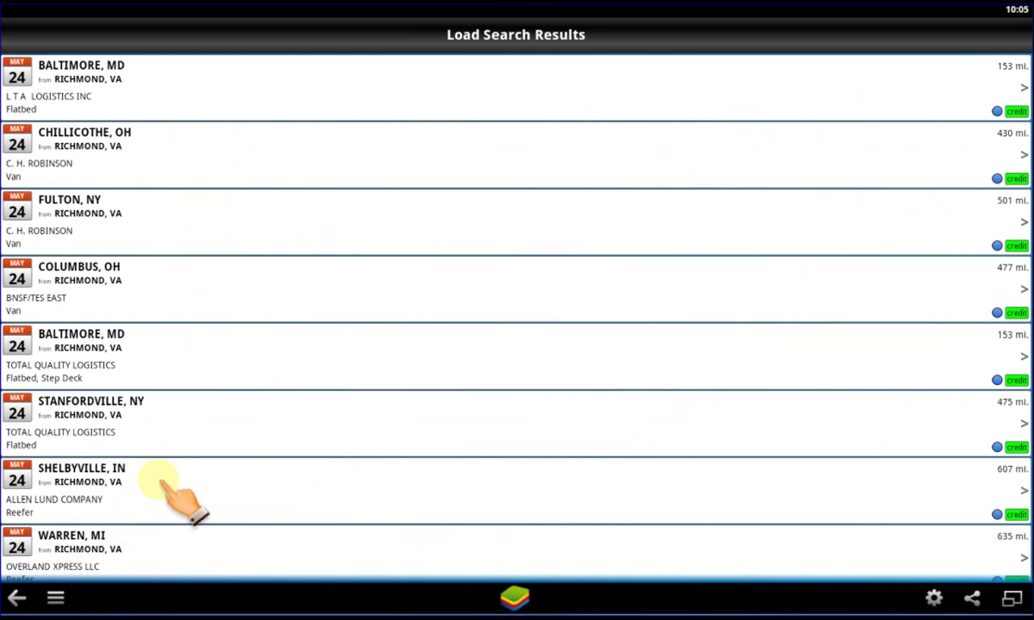
{"action": "scroll", "coordinate": [222, 422], "scroll_direction": "down", "scroll_amount": 3}
{"action": "scroll", "coordinate": [258, 392], "scroll_direction": "down", "scroll_amount": 4}
{"action": "scroll", "coordinate": [282, 374], "scroll_direction": "down", "scroll_amount": 3}
{"action": "scroll", "coordinate": [284, 372], "scroll_direction": "down", "scroll_amount": 1}
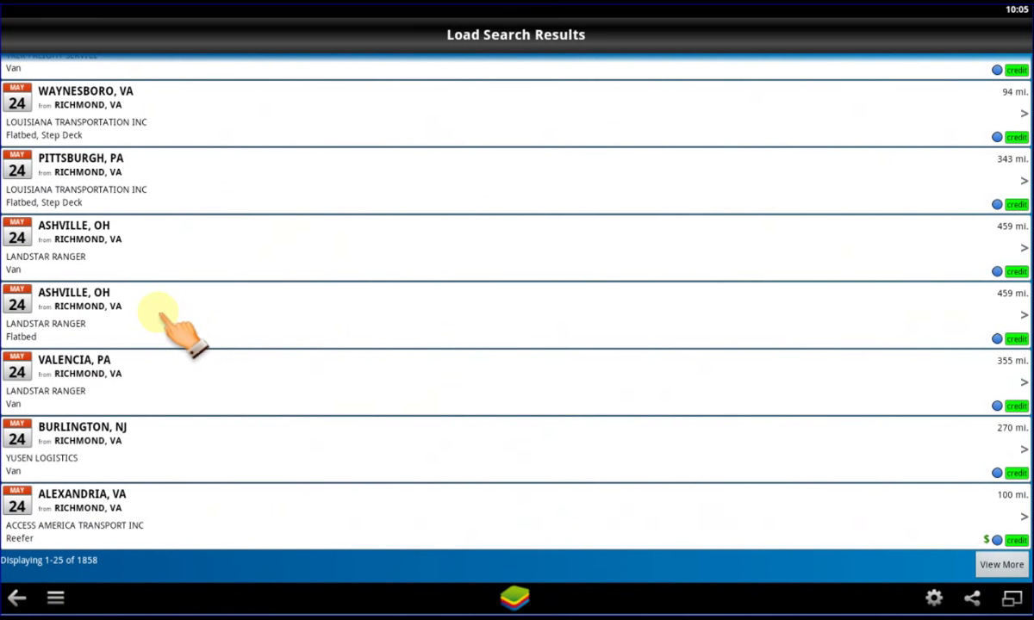
Save the Ashville, OH flatbed load and go back to the Capitol, VA search form
{"action": "left_click", "coordinate": [194, 327]}
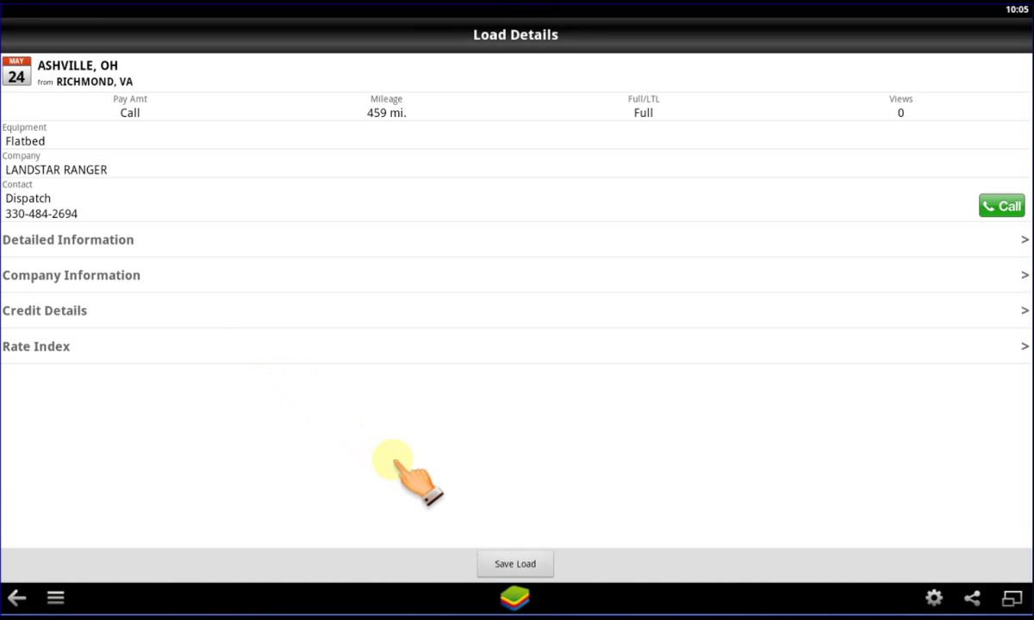
{"action": "left_click", "coordinate": [515, 564]}
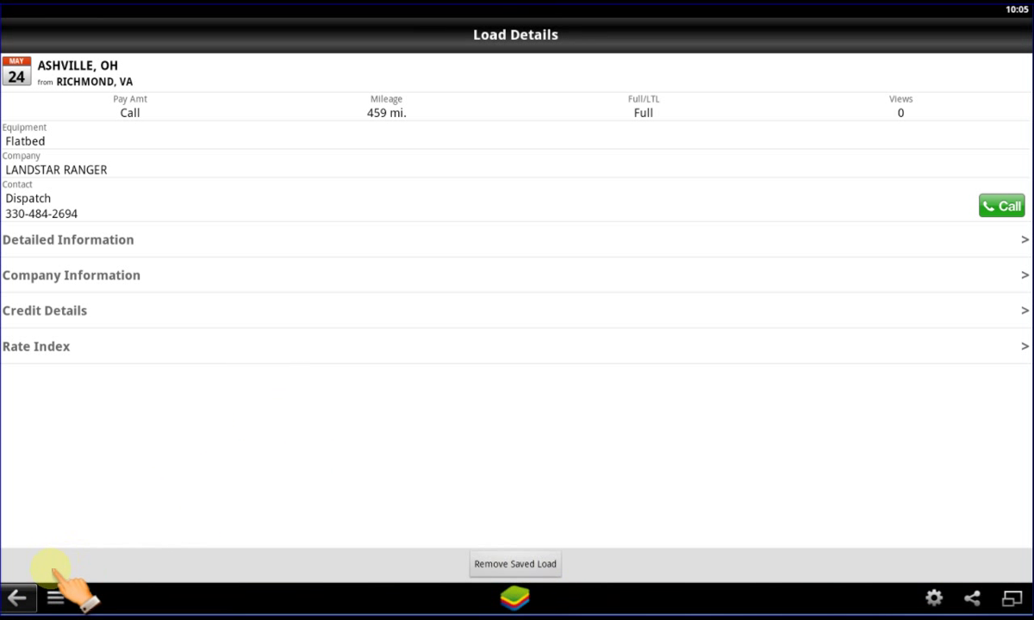
{"action": "left_click", "coordinate": [17, 598]}
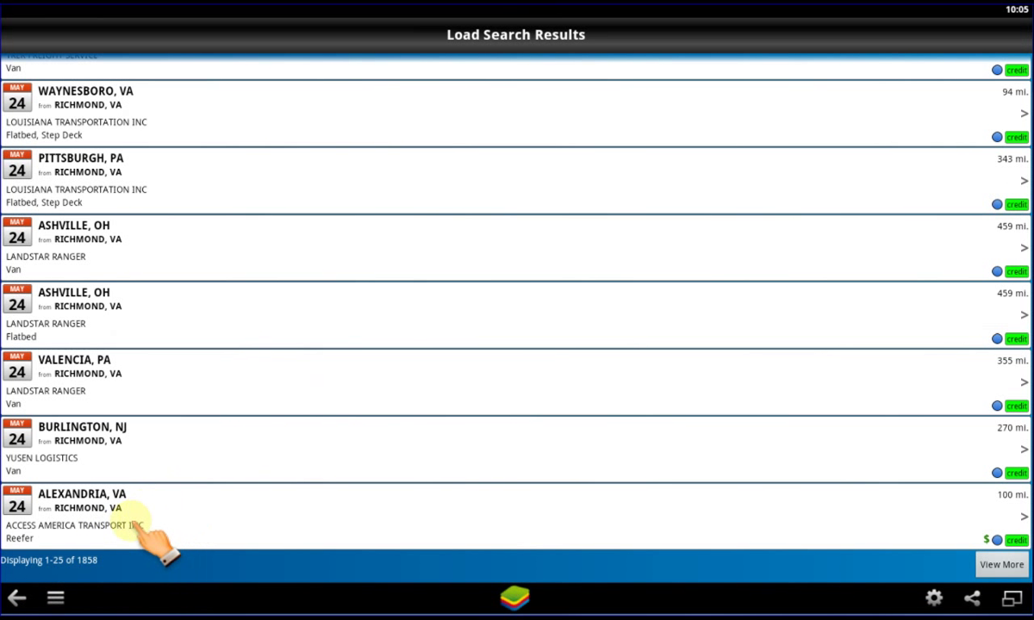
{"action": "left_click", "coordinate": [18, 598]}
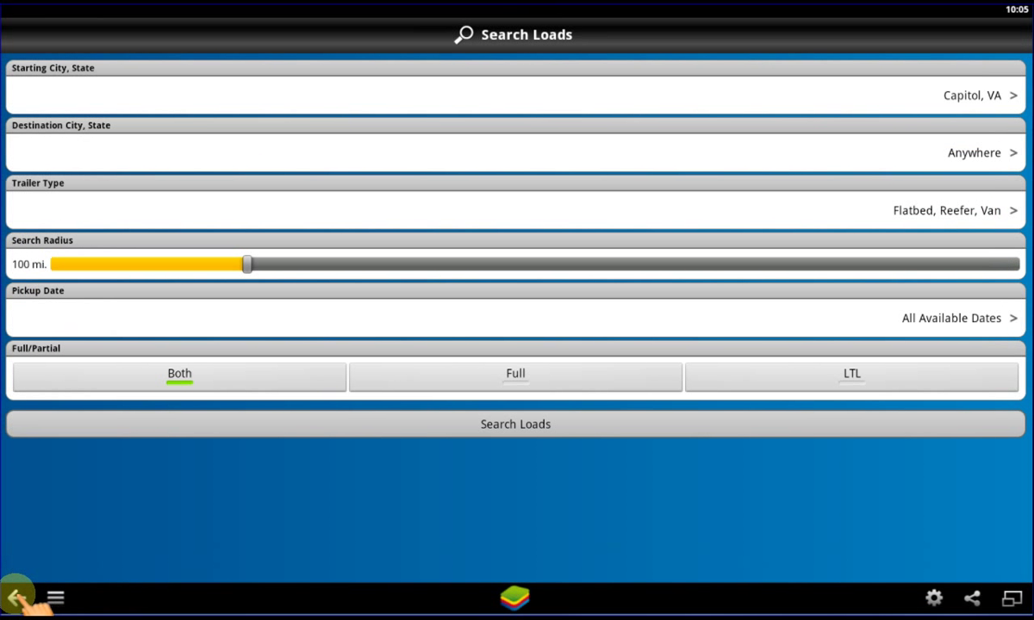
Browse the Saved Searches list and the Search History list, ending on the Search Loads menu
{"action": "left_click", "coordinate": [17, 598]}
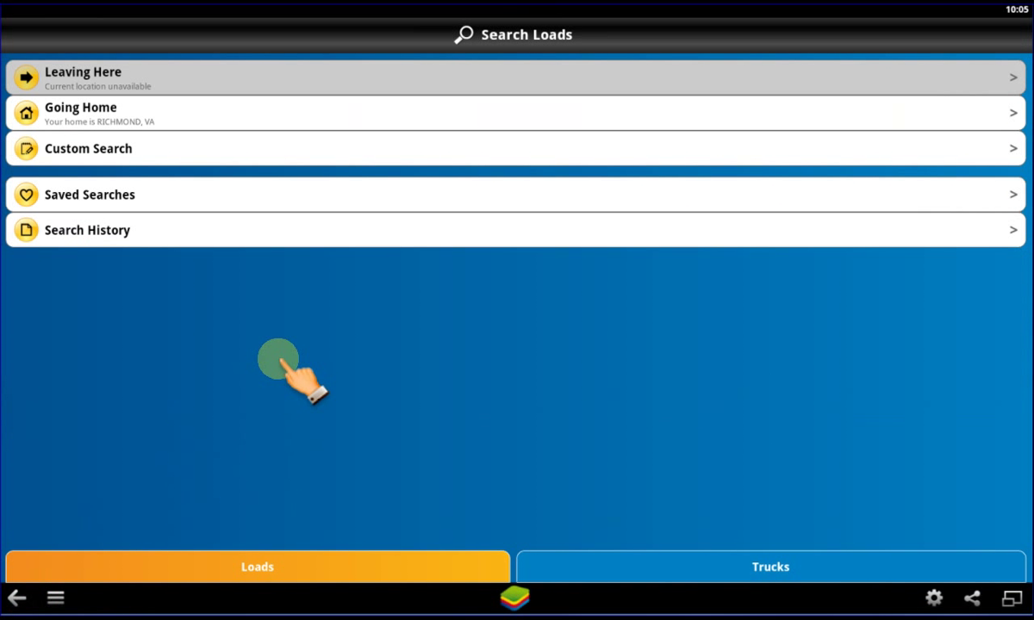
{"action": "left_click", "coordinate": [95, 193]}
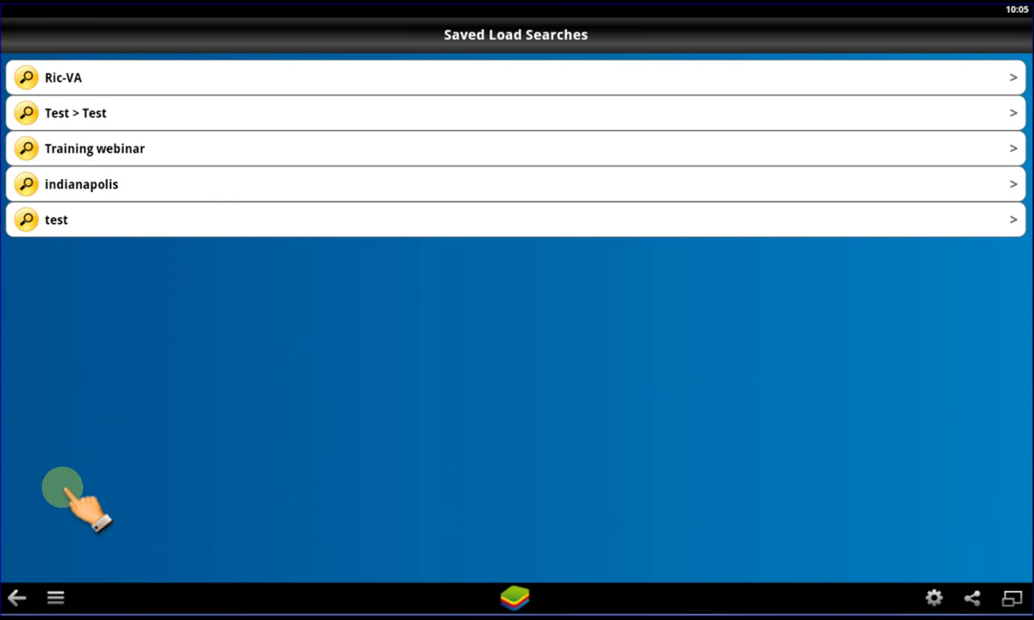
{"action": "left_click", "coordinate": [17, 597]}
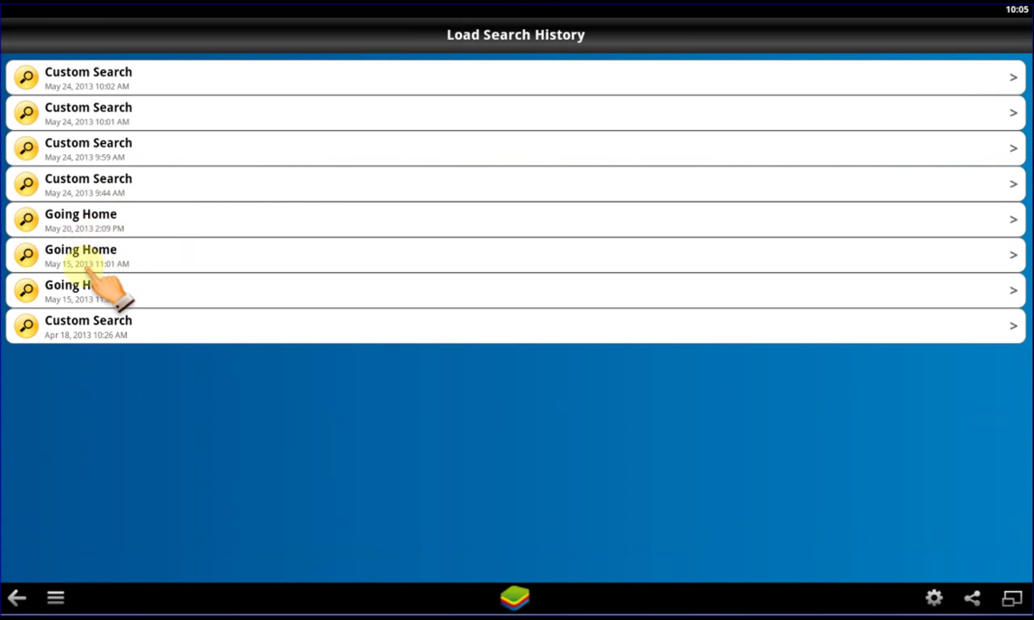
{"action": "left_click_drag", "start_coordinate": [69, 362], "coordinate": [41, 484]}
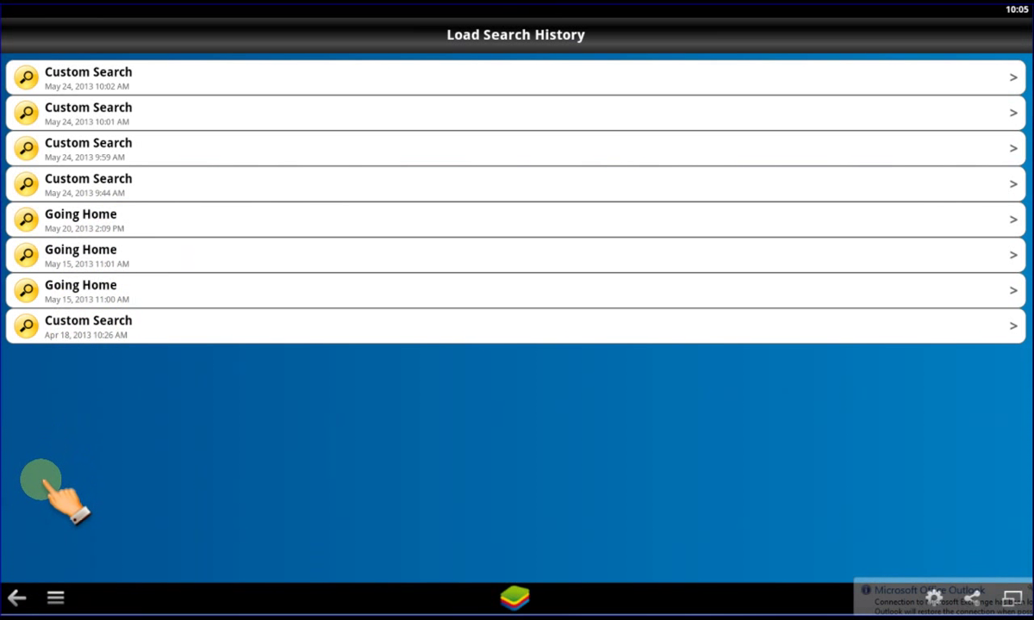
{"action": "left_click", "coordinate": [19, 594]}
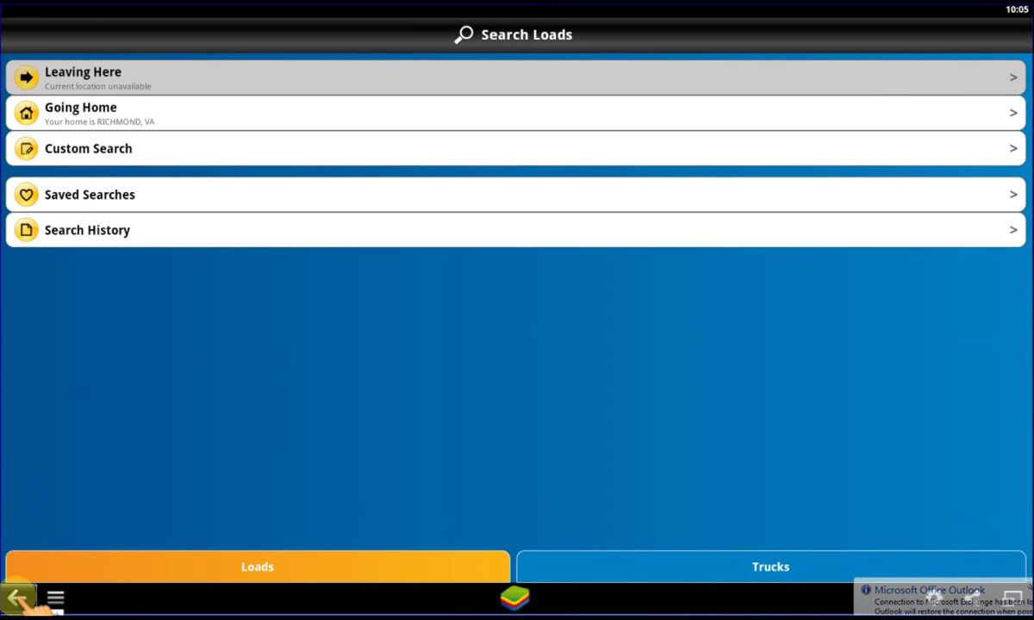
Confirm the Ashville, OH flatbed load is listed in Saved Loads
{"action": "left_click", "coordinate": [55, 600]}
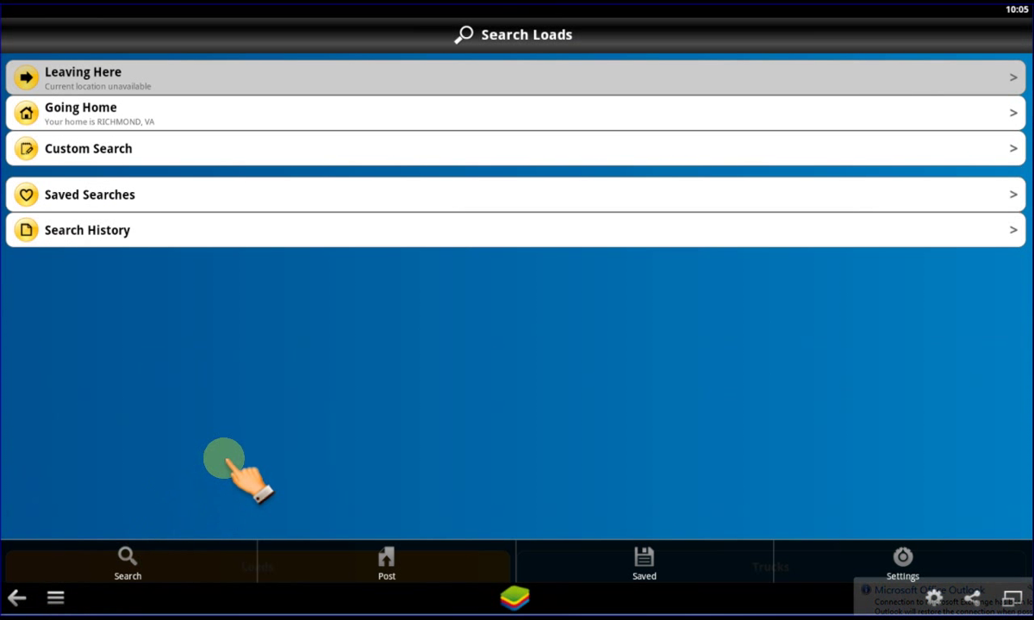
{"action": "left_click", "coordinate": [656, 569]}
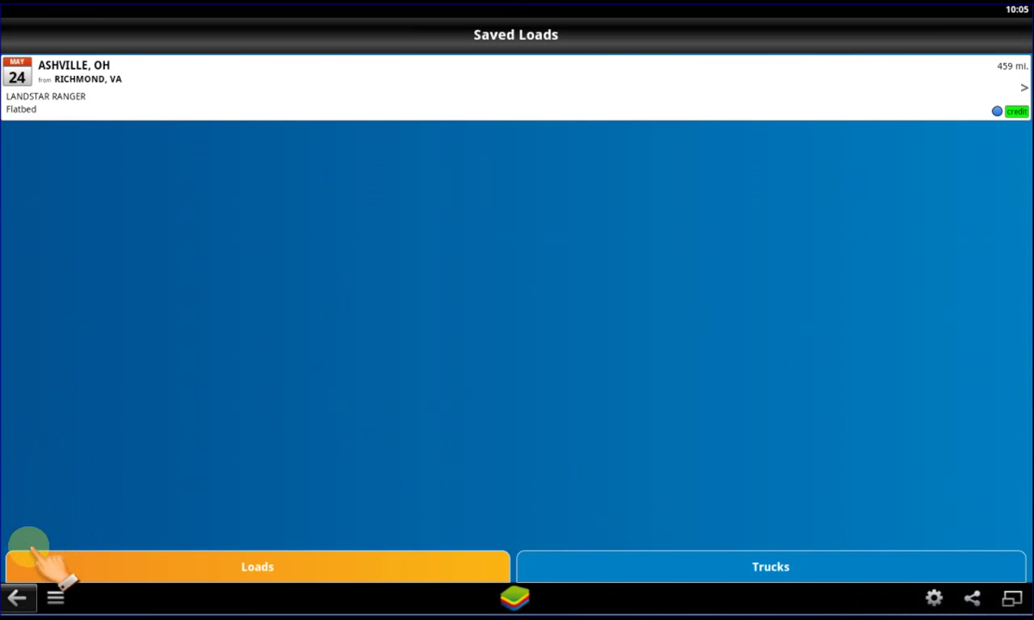
{"action": "left_click", "coordinate": [18, 598]}
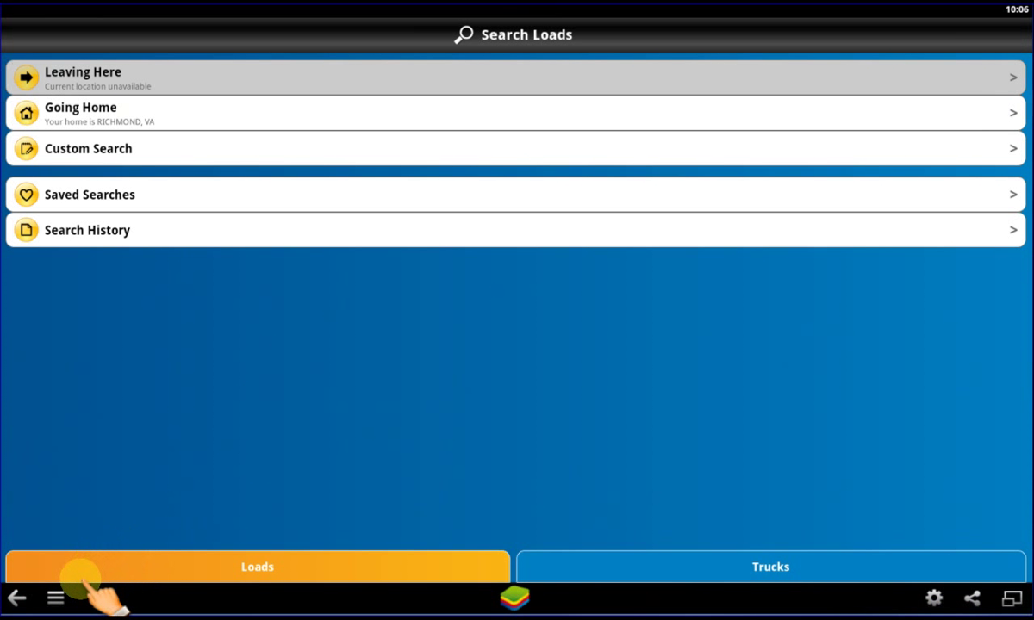
{"action": "left_click", "coordinate": [55, 596]}
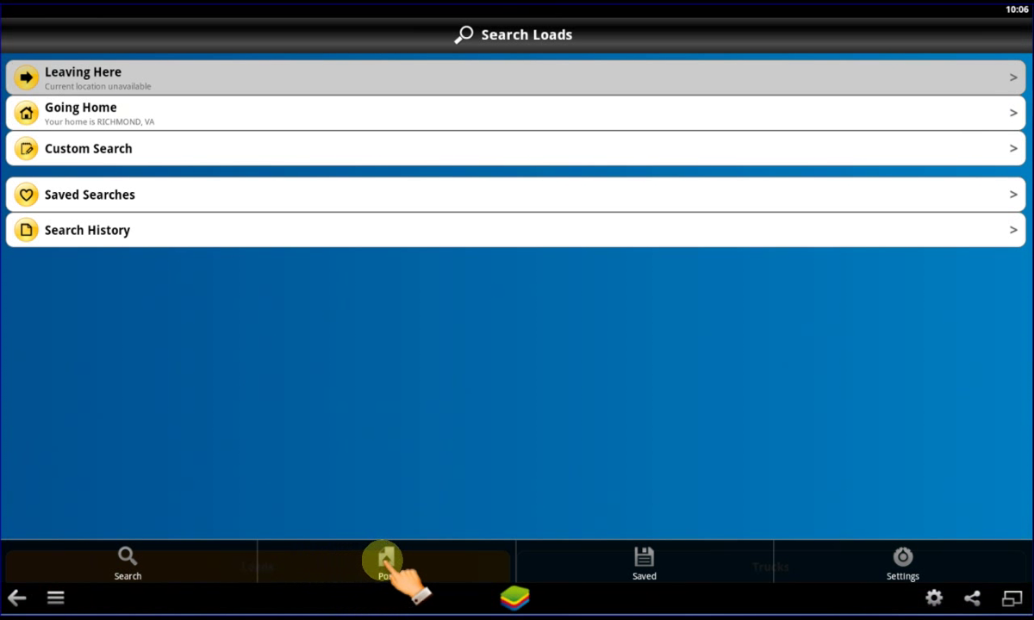
Post a custom full flatbed truck from Richmond, VA, available May 24, 2013
{"action": "left_click", "coordinate": [388, 560]}
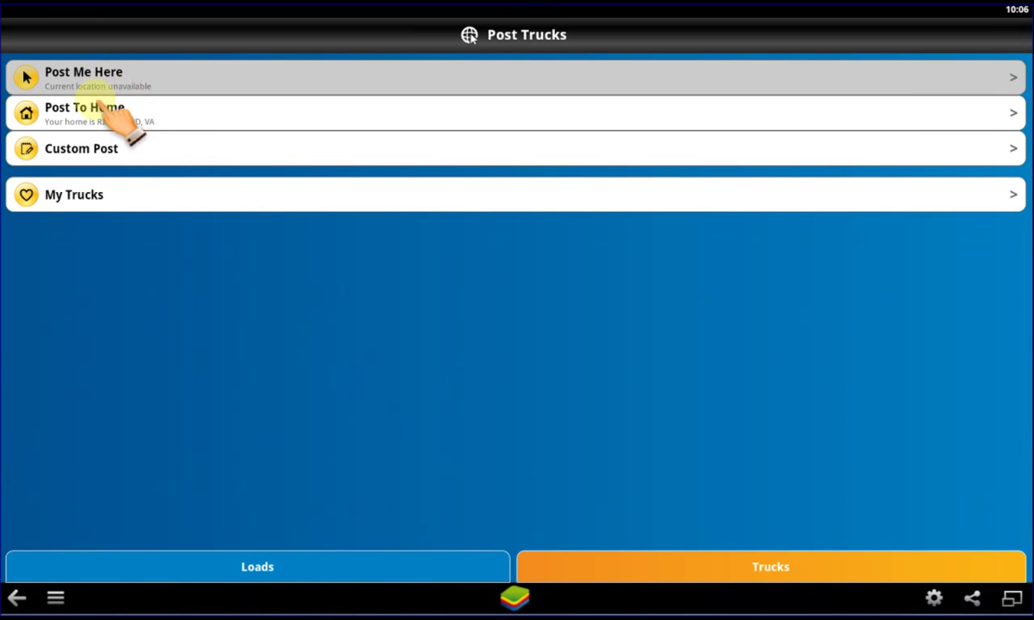
{"action": "left_click", "coordinate": [54, 148]}
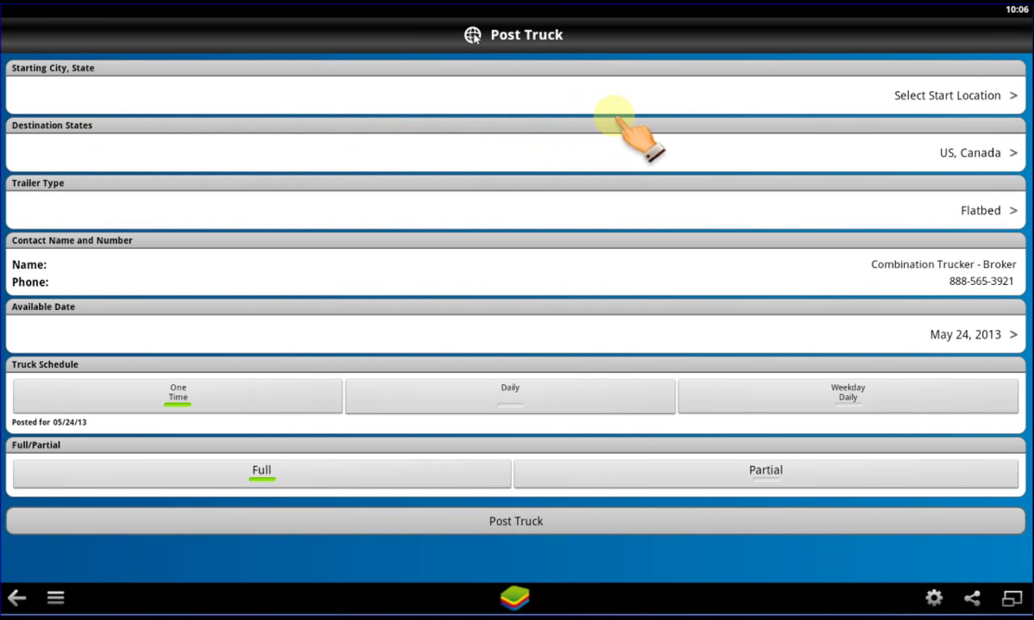
{"action": "left_click", "coordinate": [898, 96]}
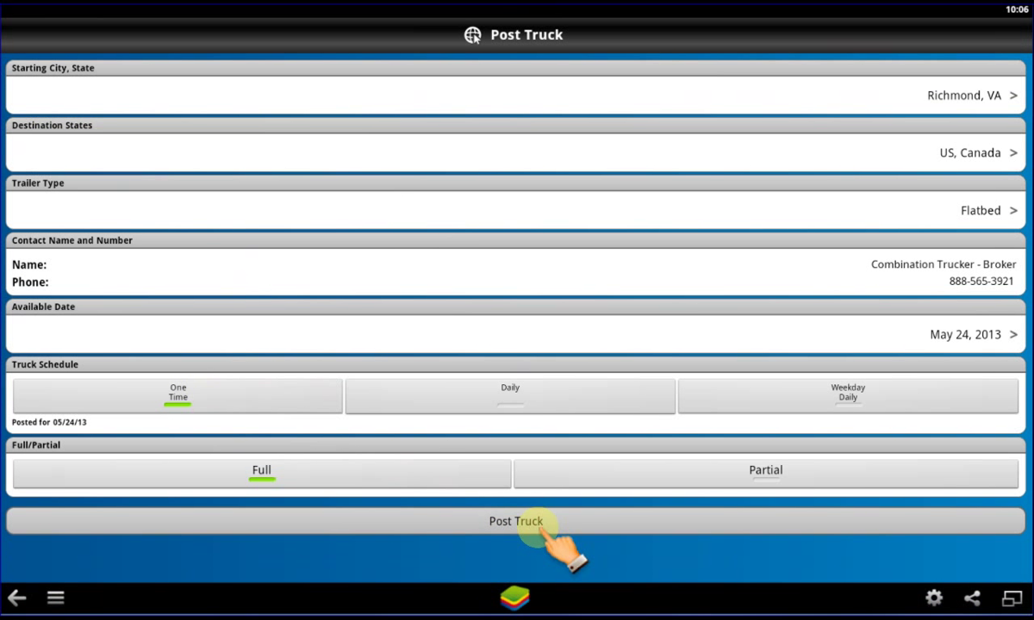
{"action": "left_click", "coordinate": [538, 524]}
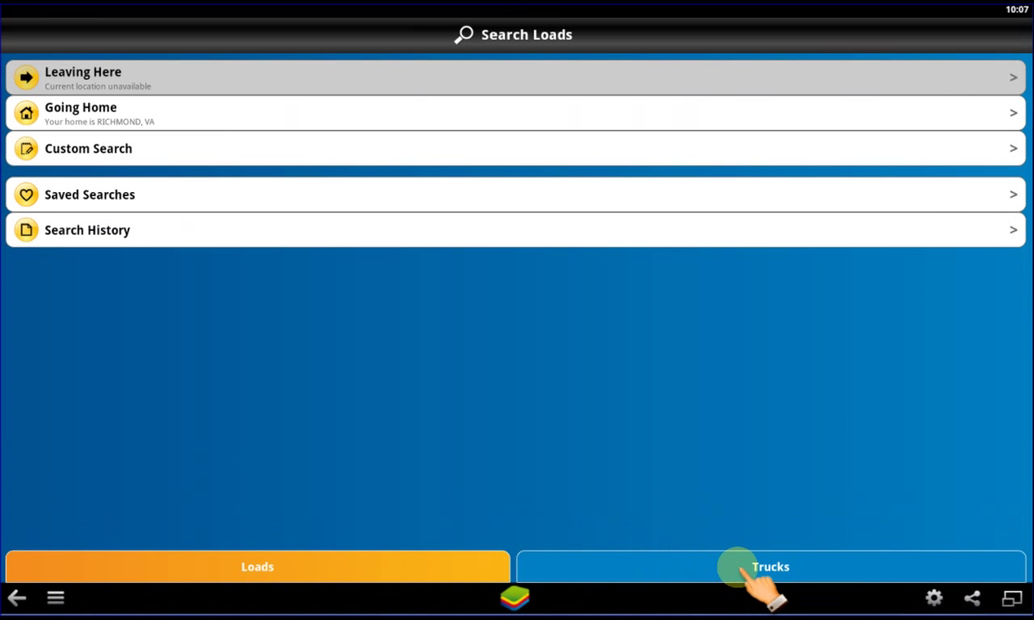
Switch to the Trucks tab and bring up the Post Trucks screen
{"action": "left_click", "coordinate": [739, 568]}
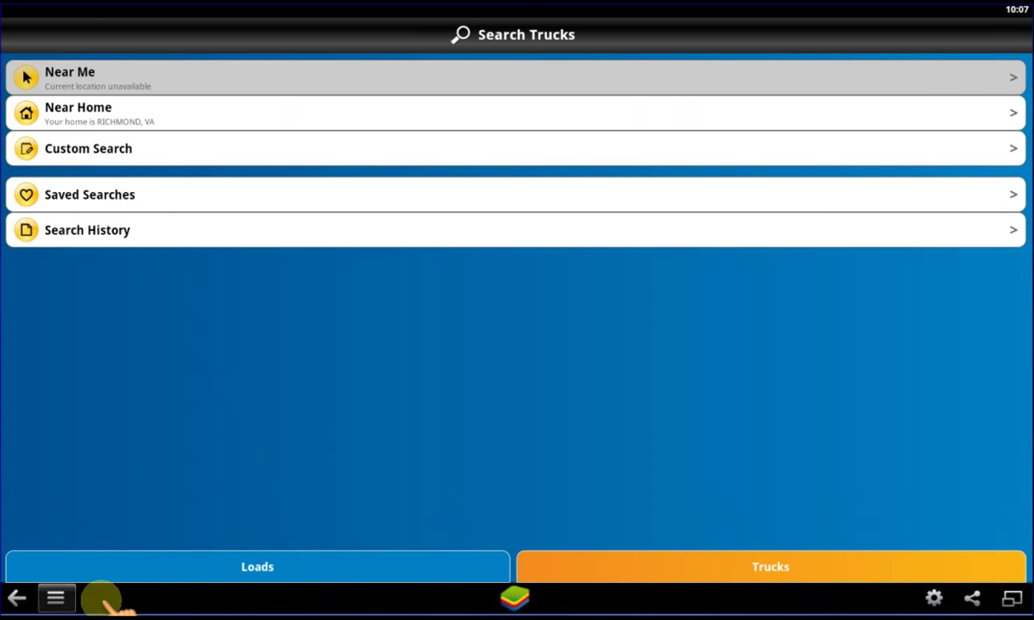
{"action": "left_click", "coordinate": [55, 598]}
{"action": "left_click", "coordinate": [371, 571]}
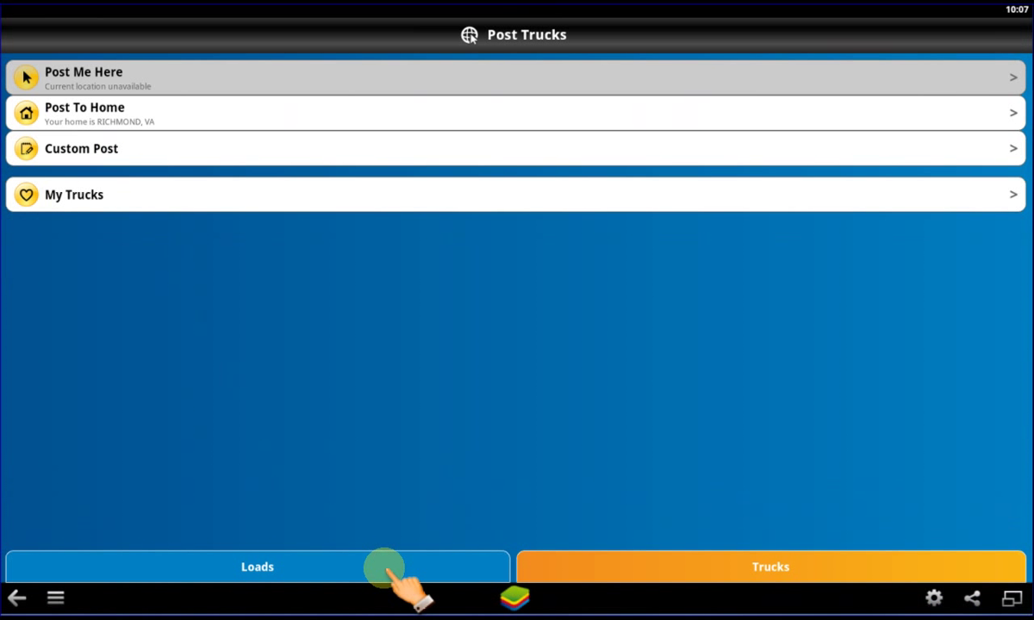